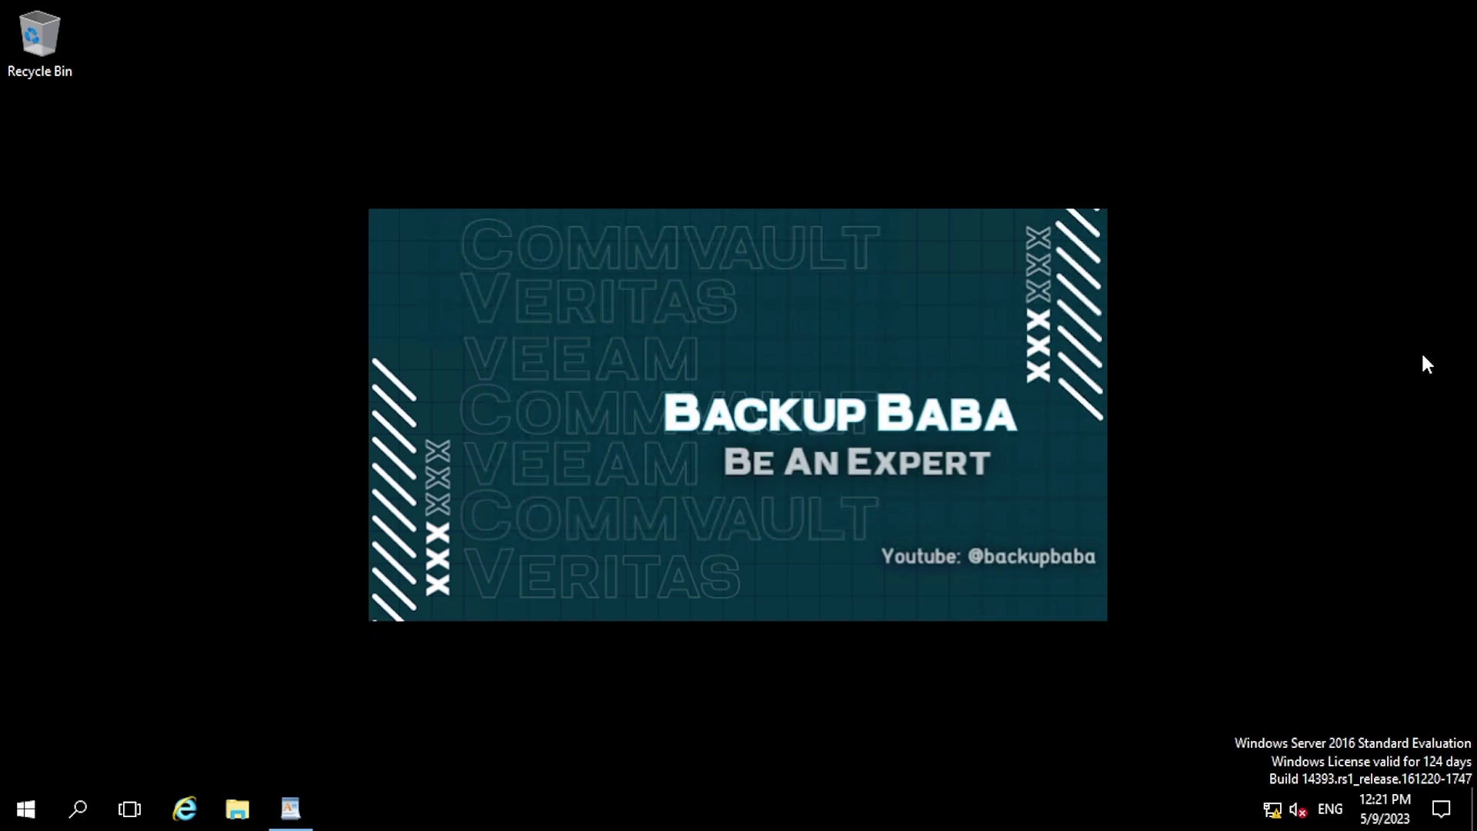
- Restore the storage policy notes in WordPad and place the cursor after the last line
click(310, 804)
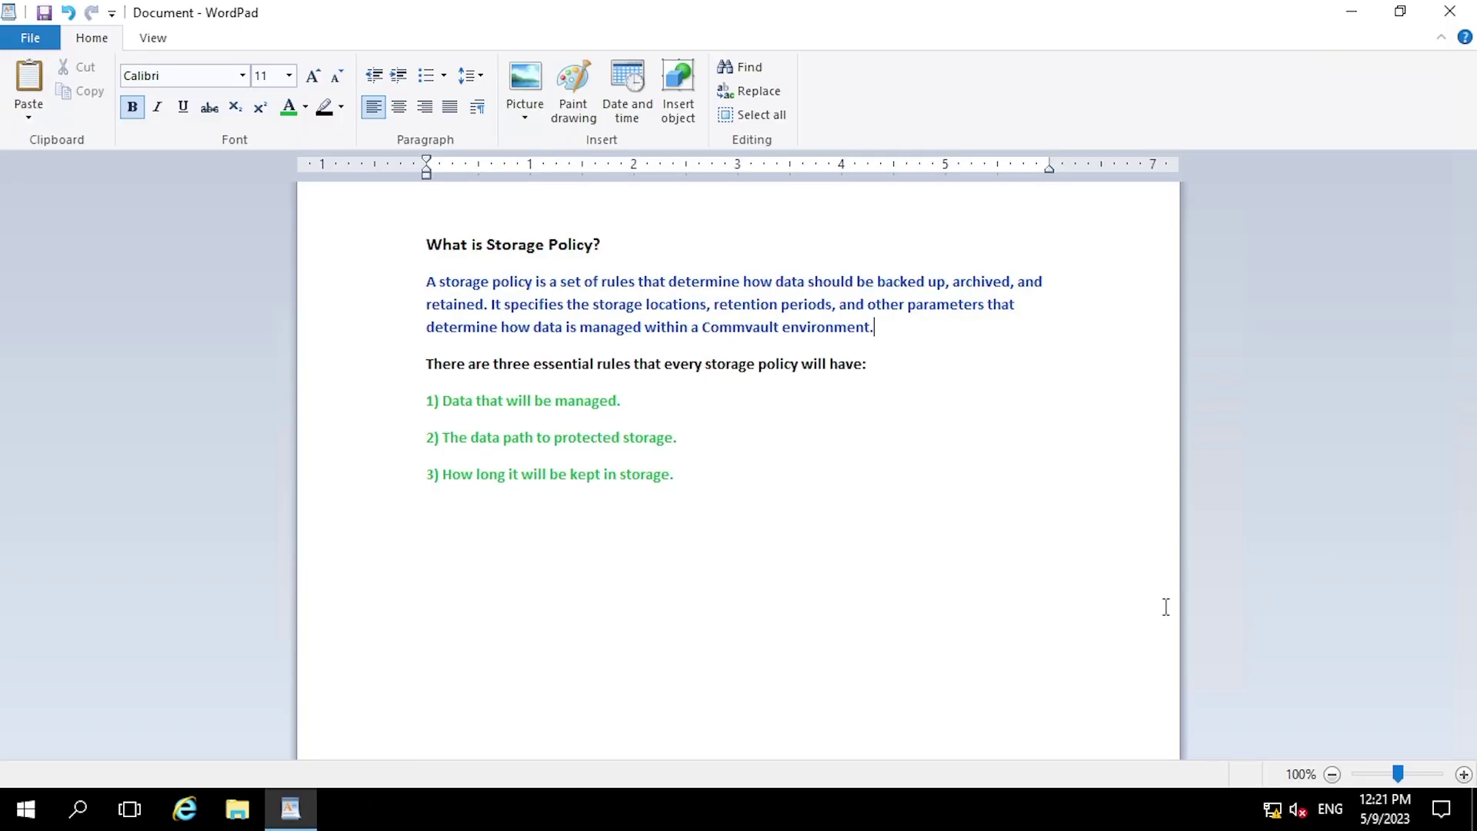
click(1165, 607)
- Minimize WordPad and launch Commvault Commcell Console from the Start menu's Most used list
click(1348, 9)
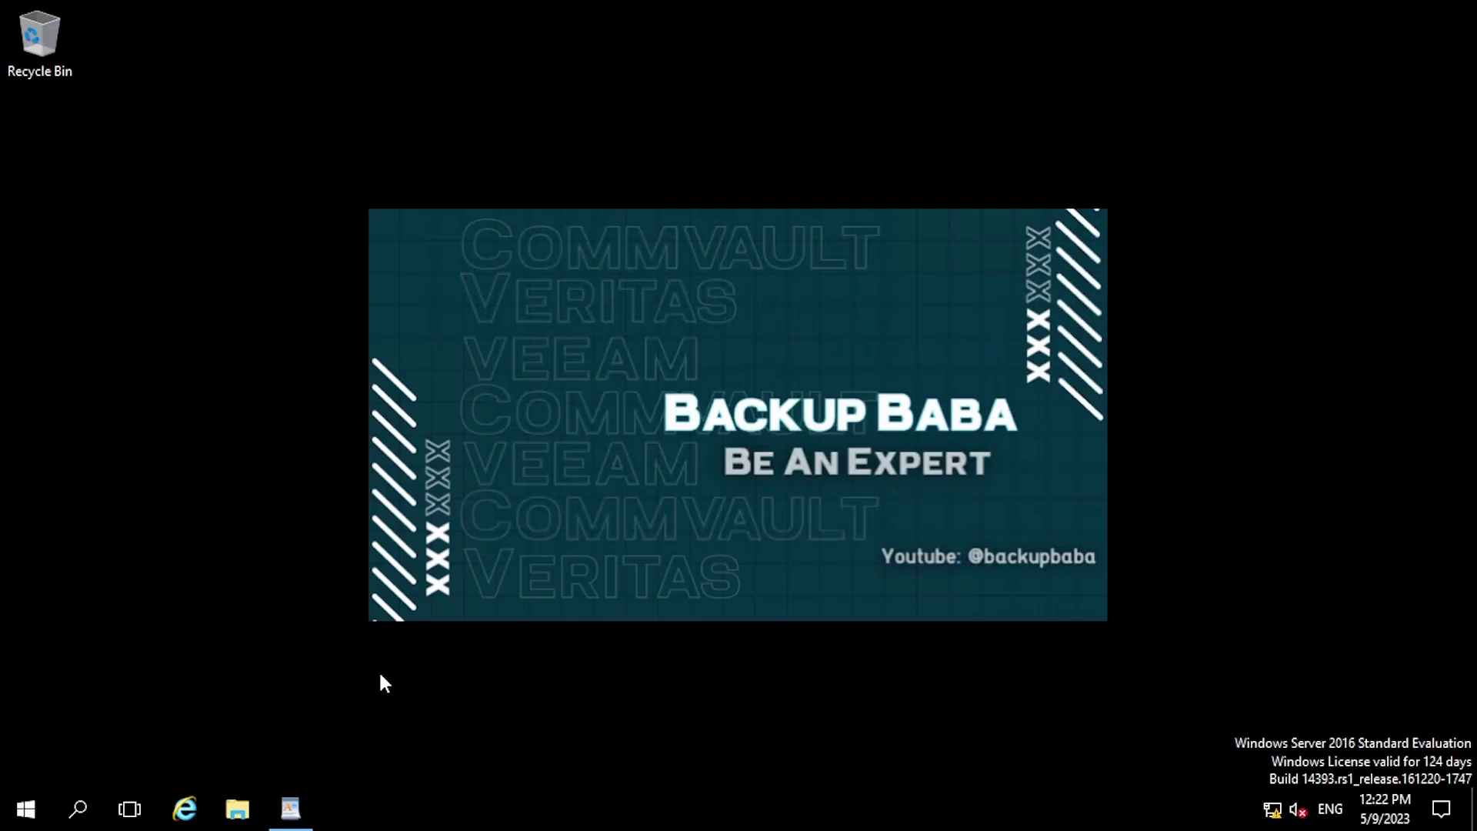
click(26, 809)
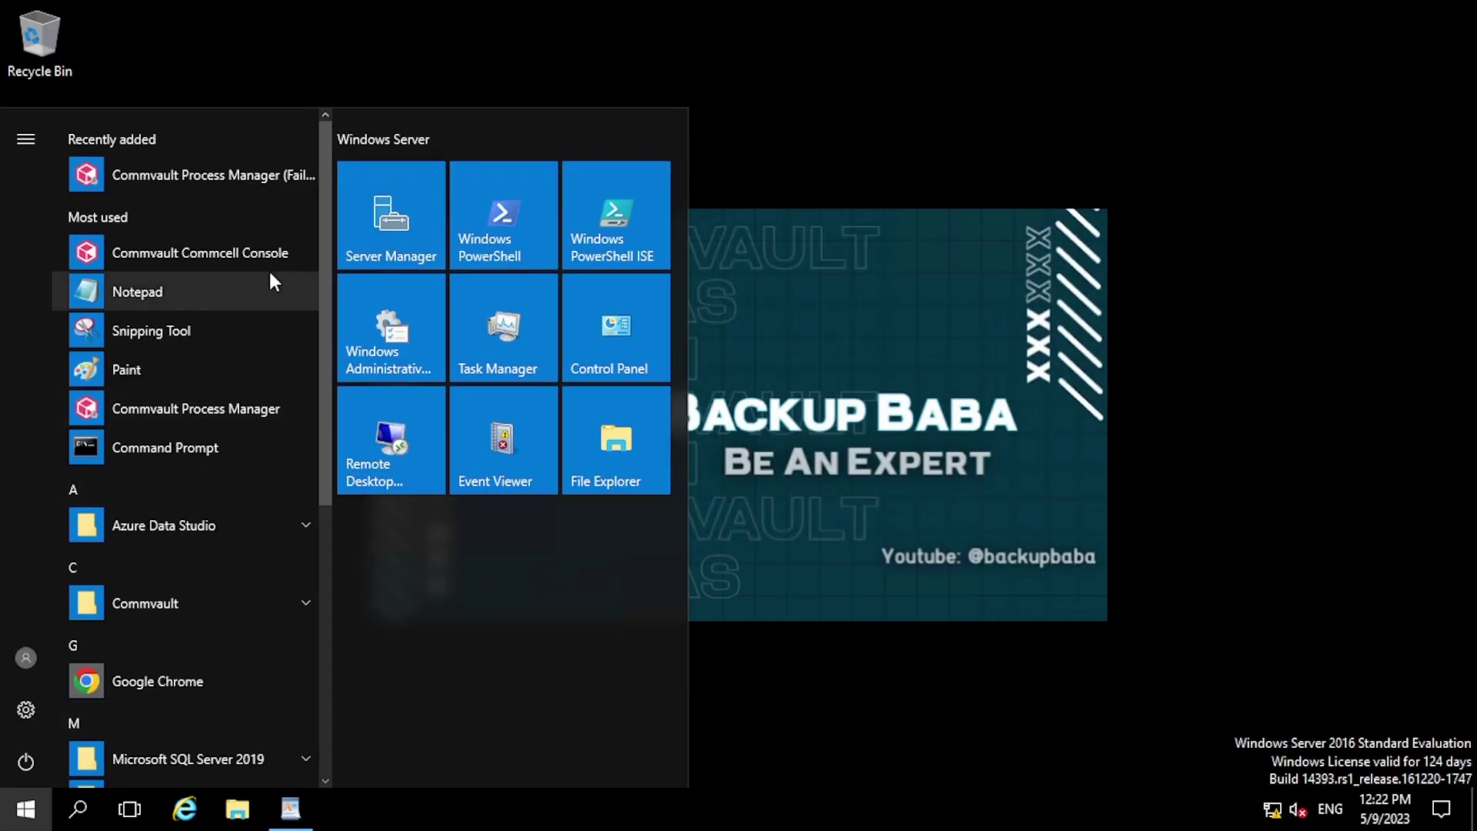
click(192, 255)
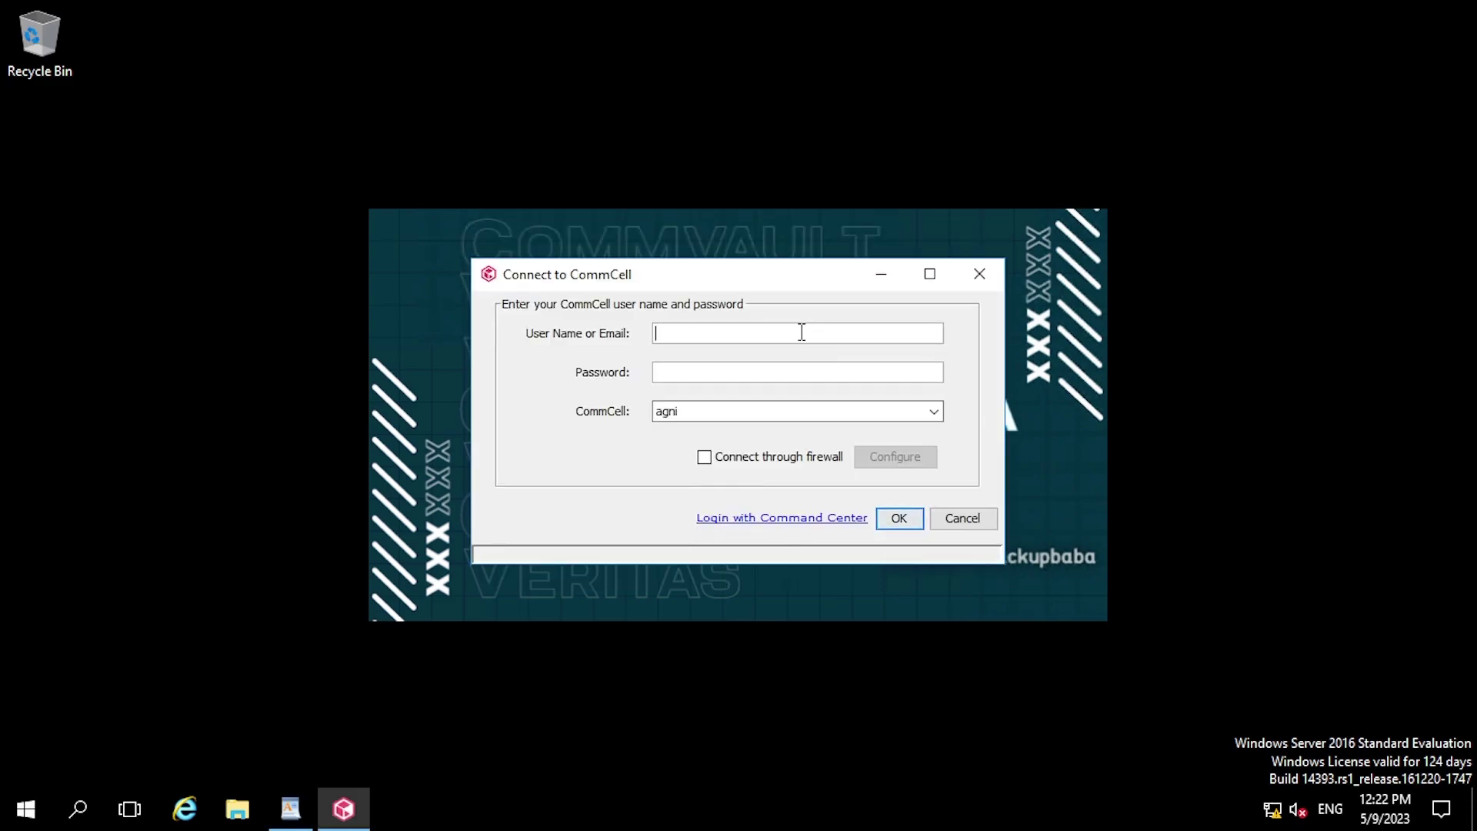
- Sign in to CommCell agni with the admin user name and its password
text(admin)
key(Tab)
text(*********)
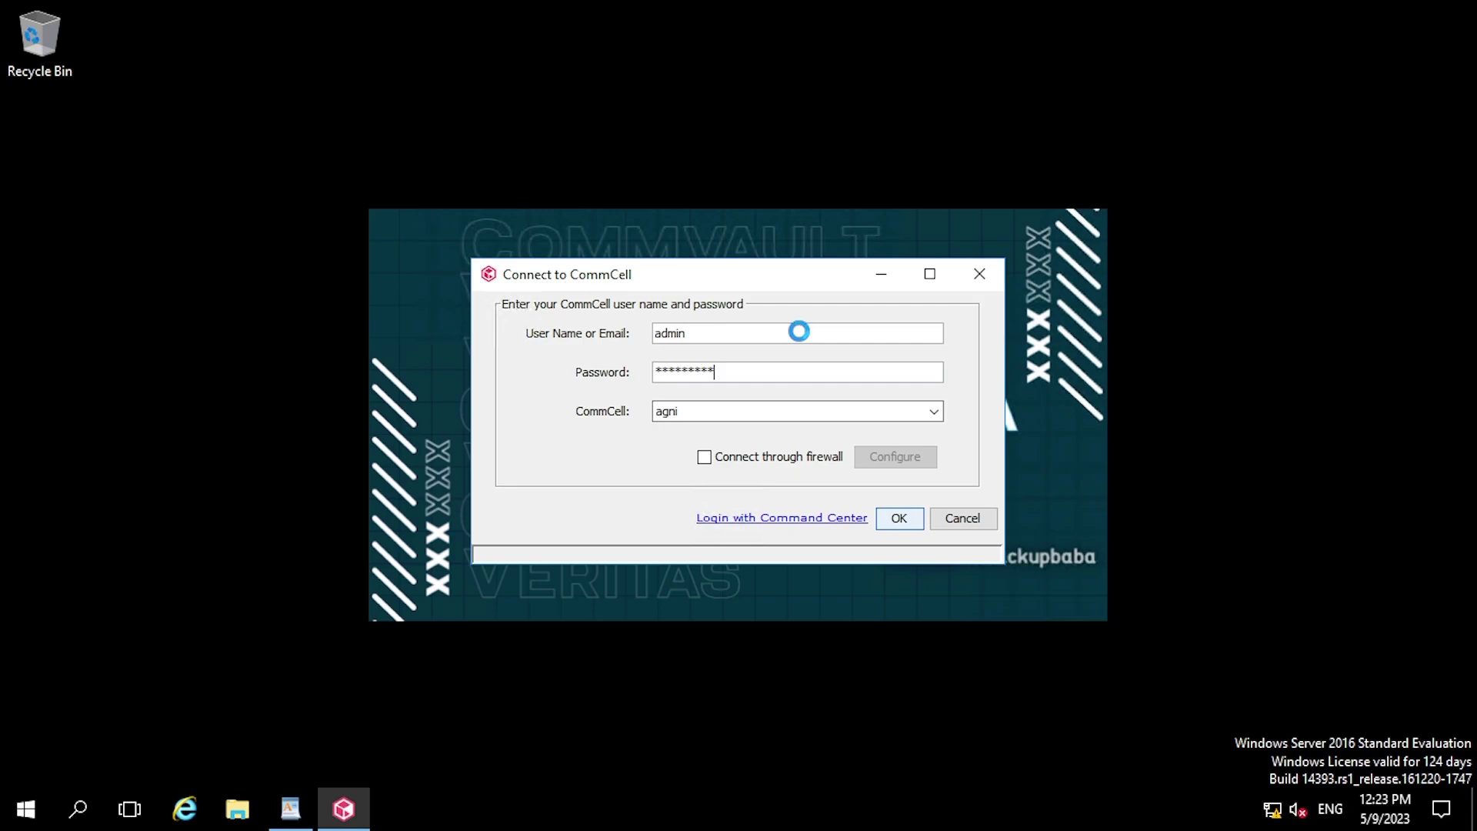
key(Return)
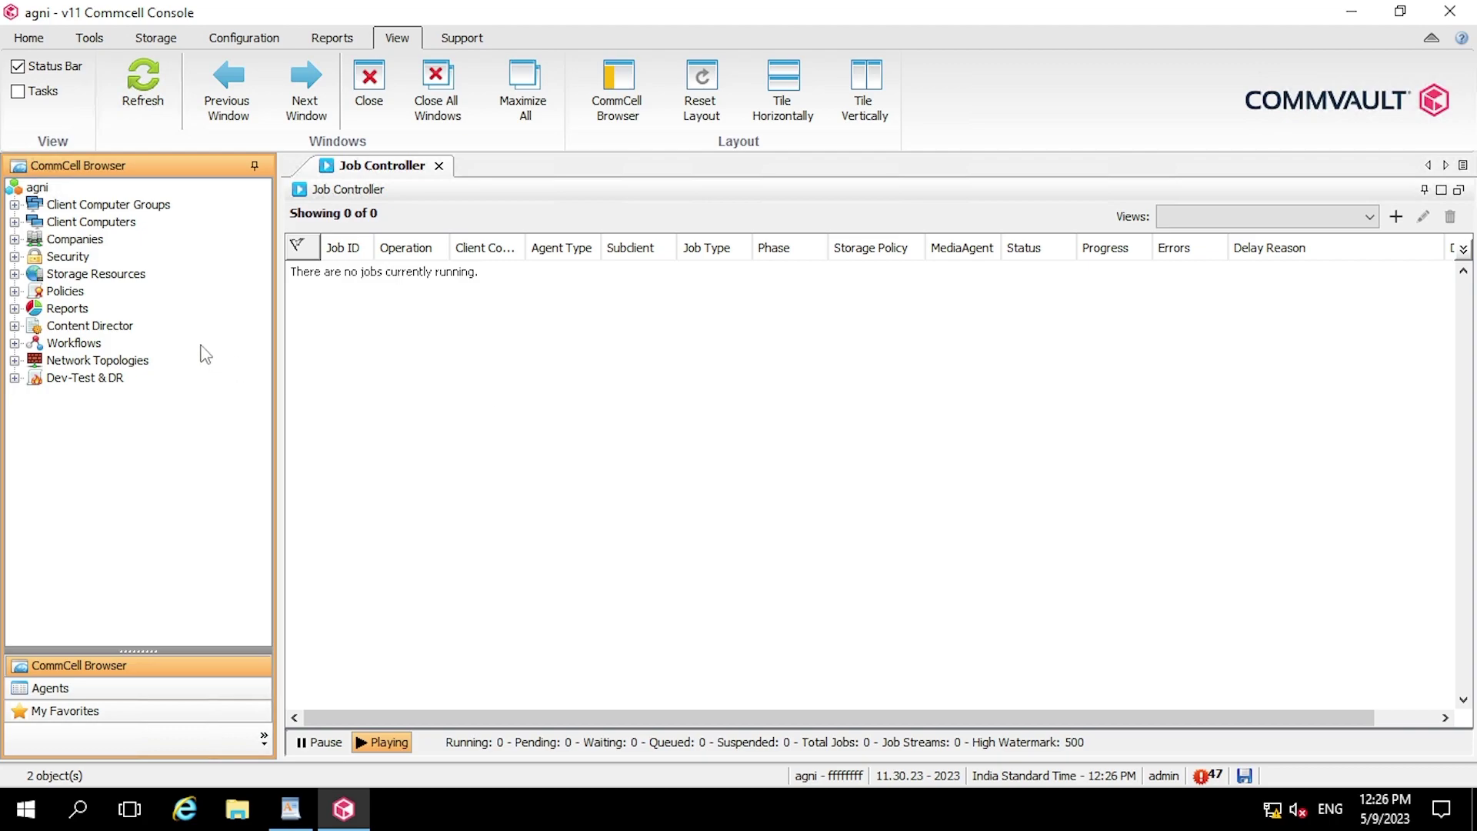
- Open Policies > Storage Policies and launch the New Storage Policy wizard
click(14, 293)
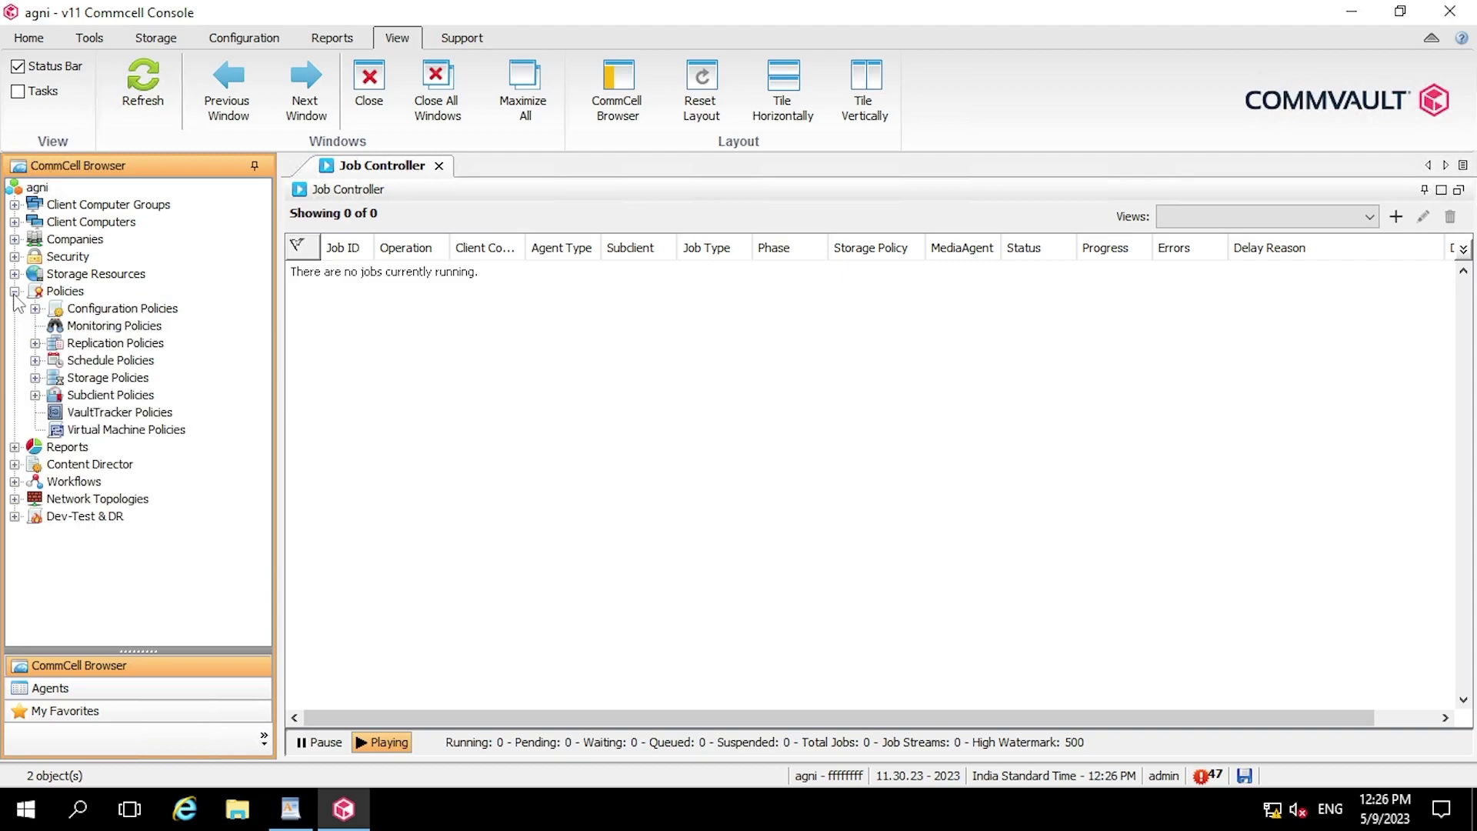
click(66, 294)
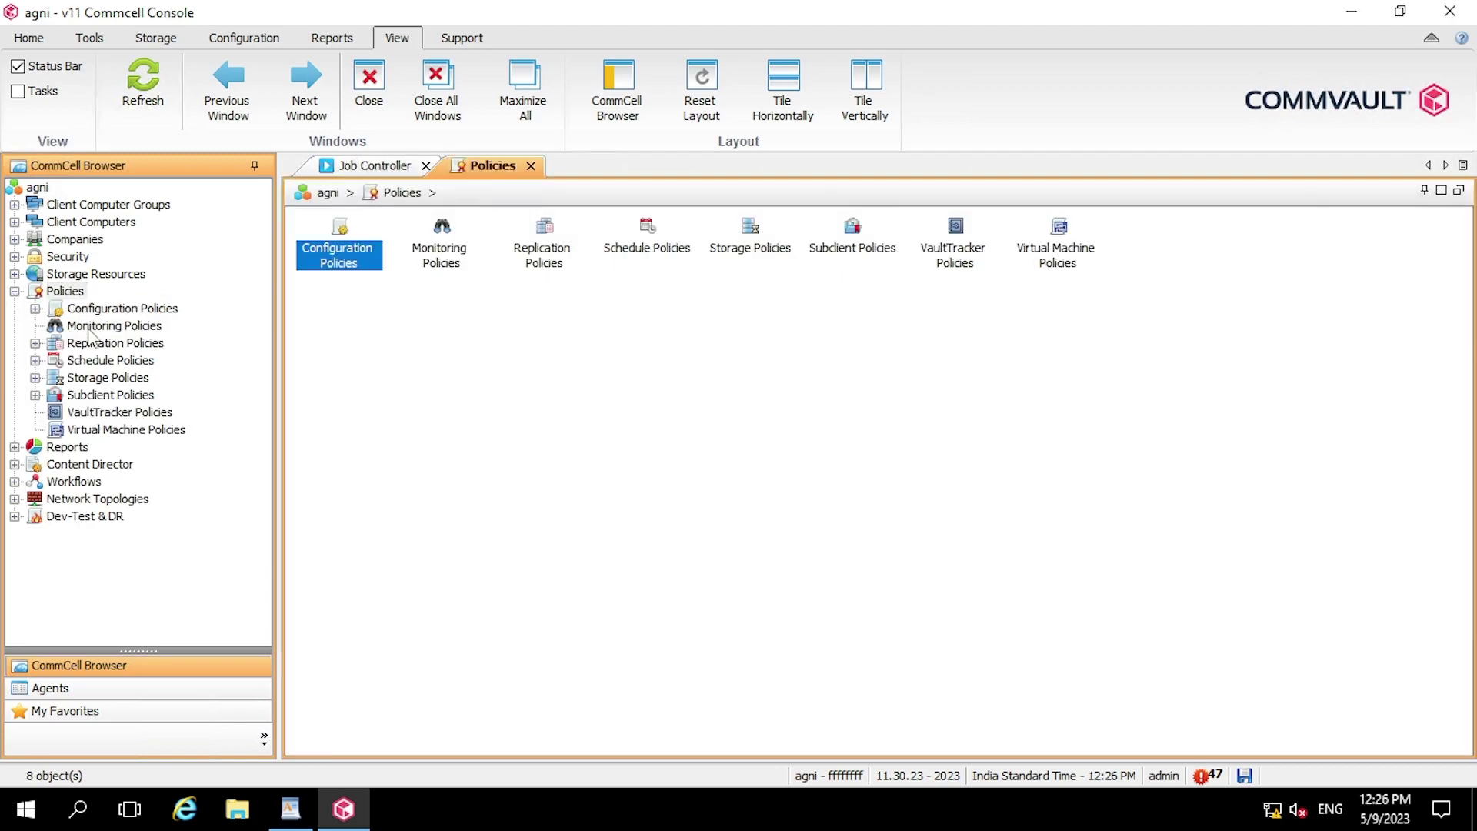
double_click(127, 380)
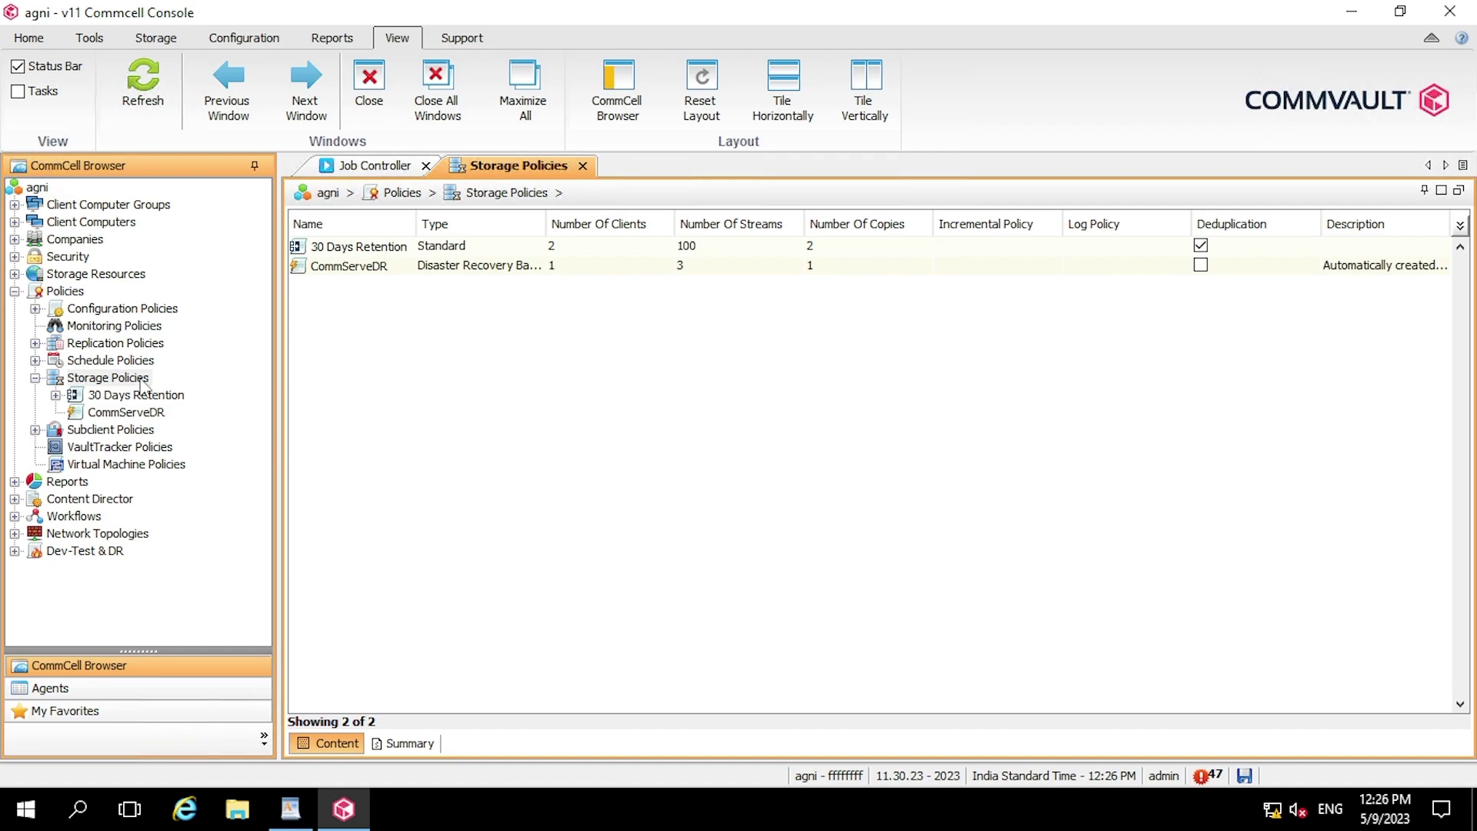
right_click(143, 384)
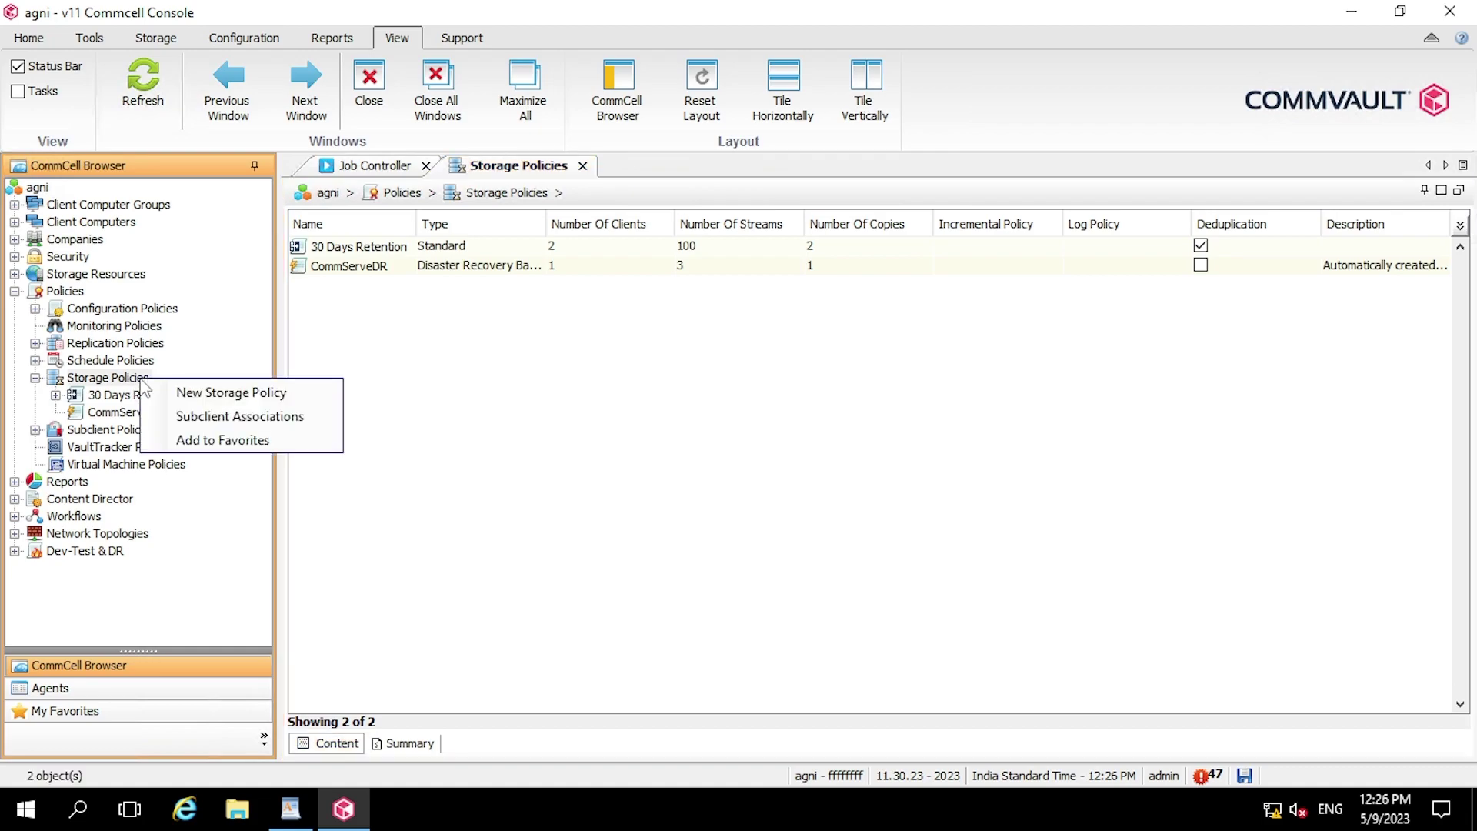
click(310, 400)
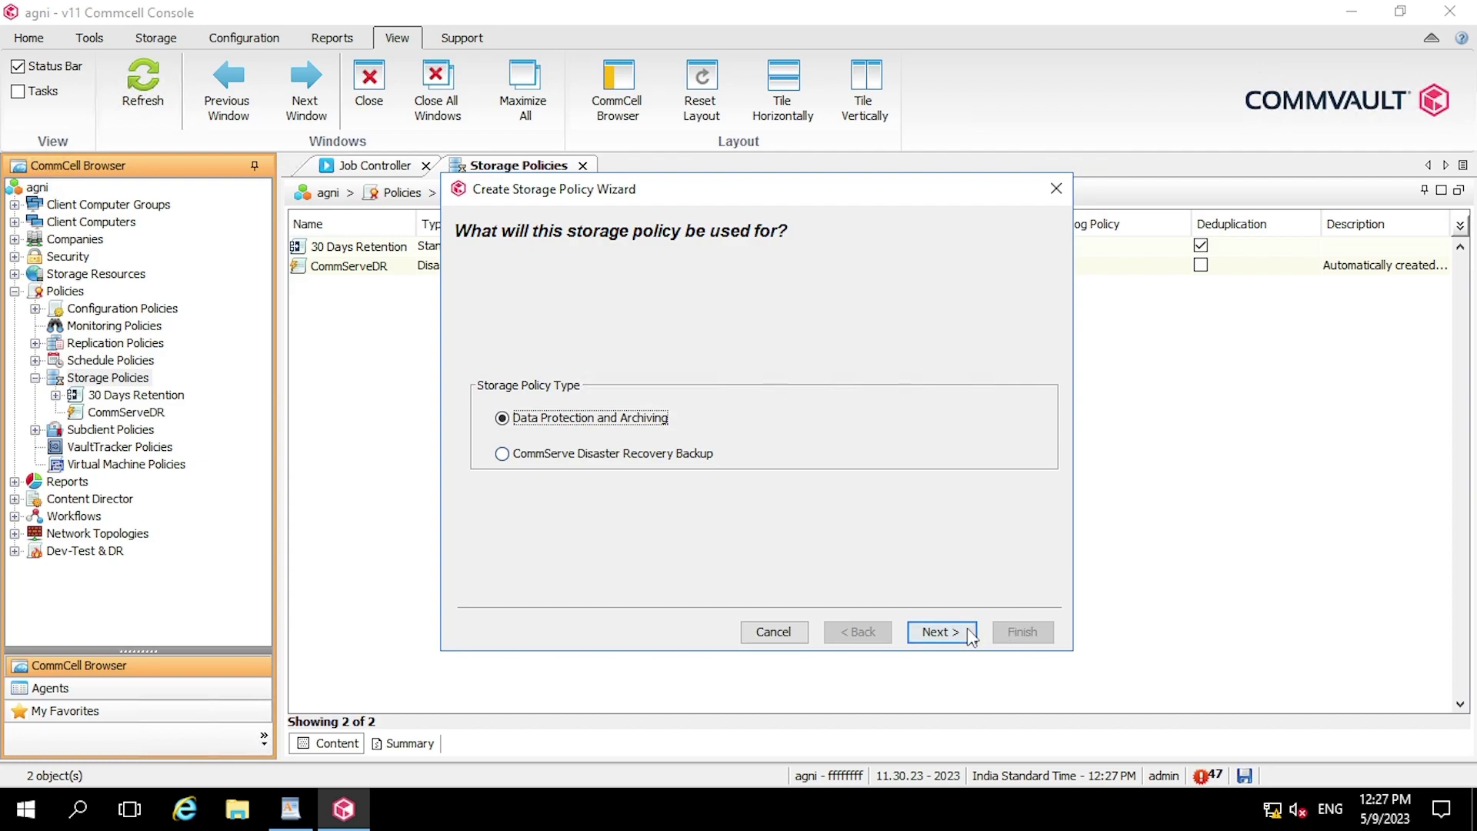
- Keep Data Protection and Archiving and name the policy 'StoragePolicywith90 Days Retention'
click(940, 631)
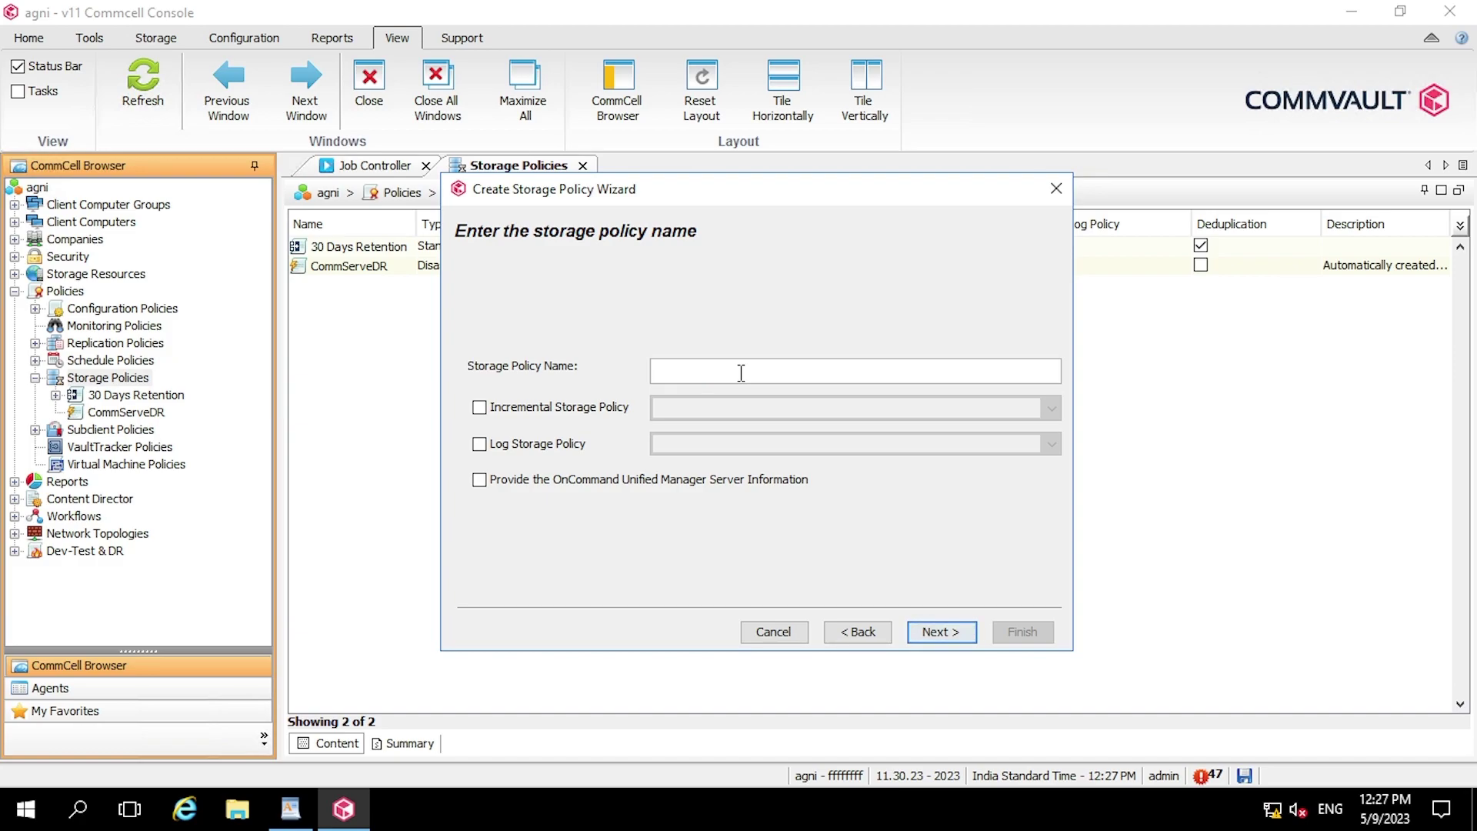
click(741, 372)
text(Storage)
key(BackSpace)
text(Policywith90 Days R)
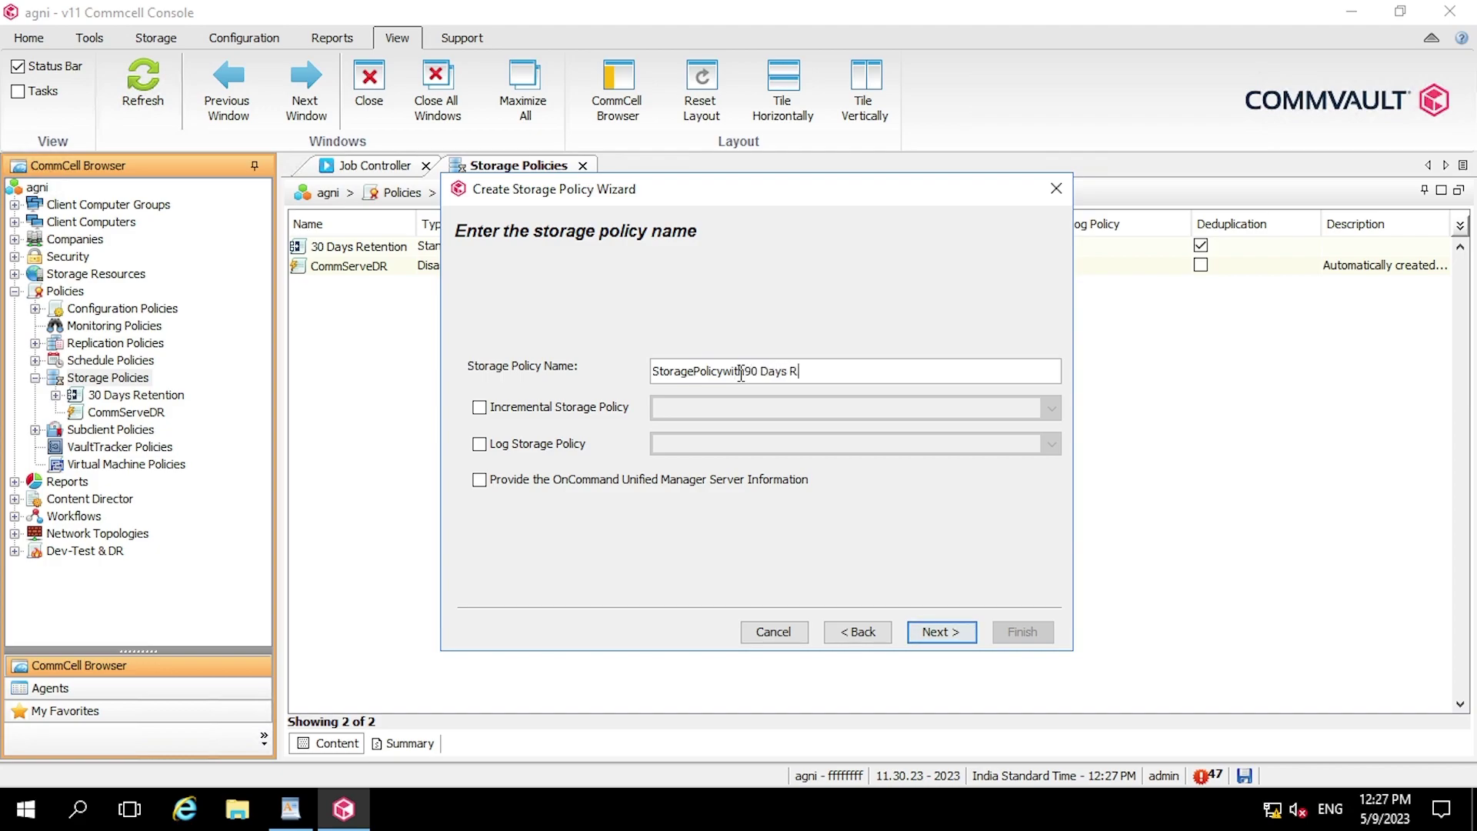
text(etention)
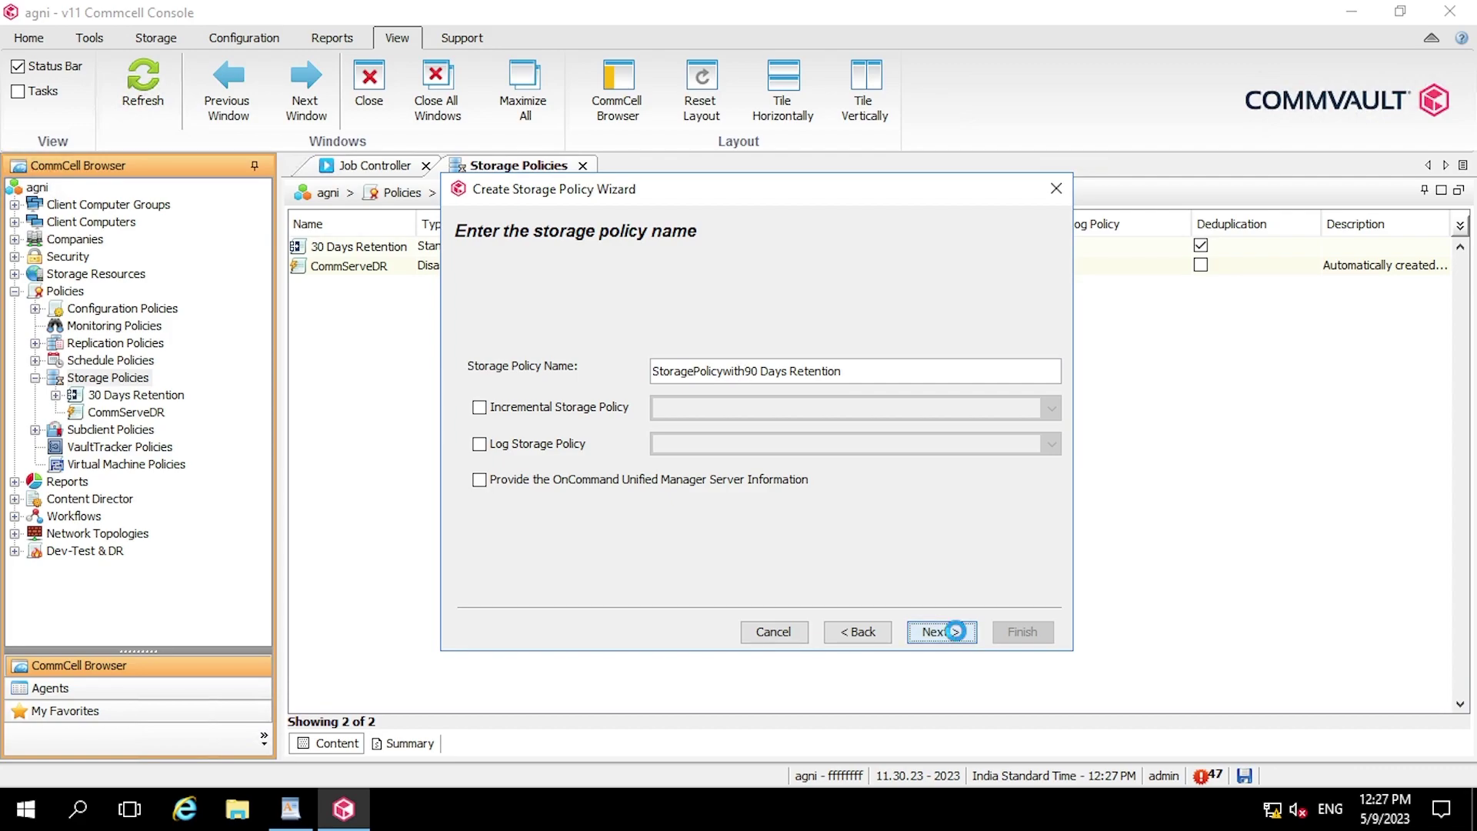
- Choose local_Disk_Pool as the storage pool and advance to streams and retention
click(959, 640)
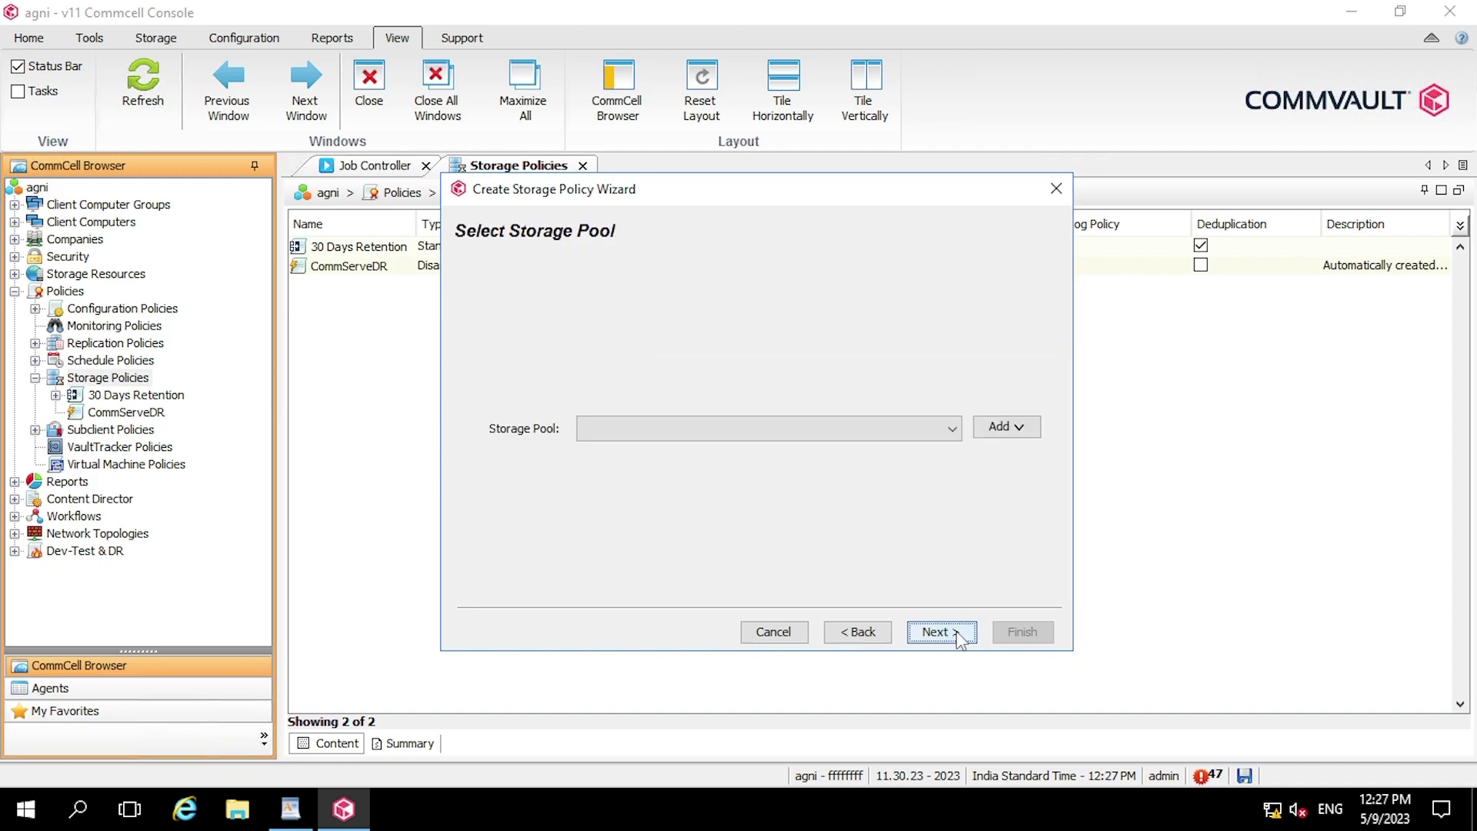
click(924, 435)
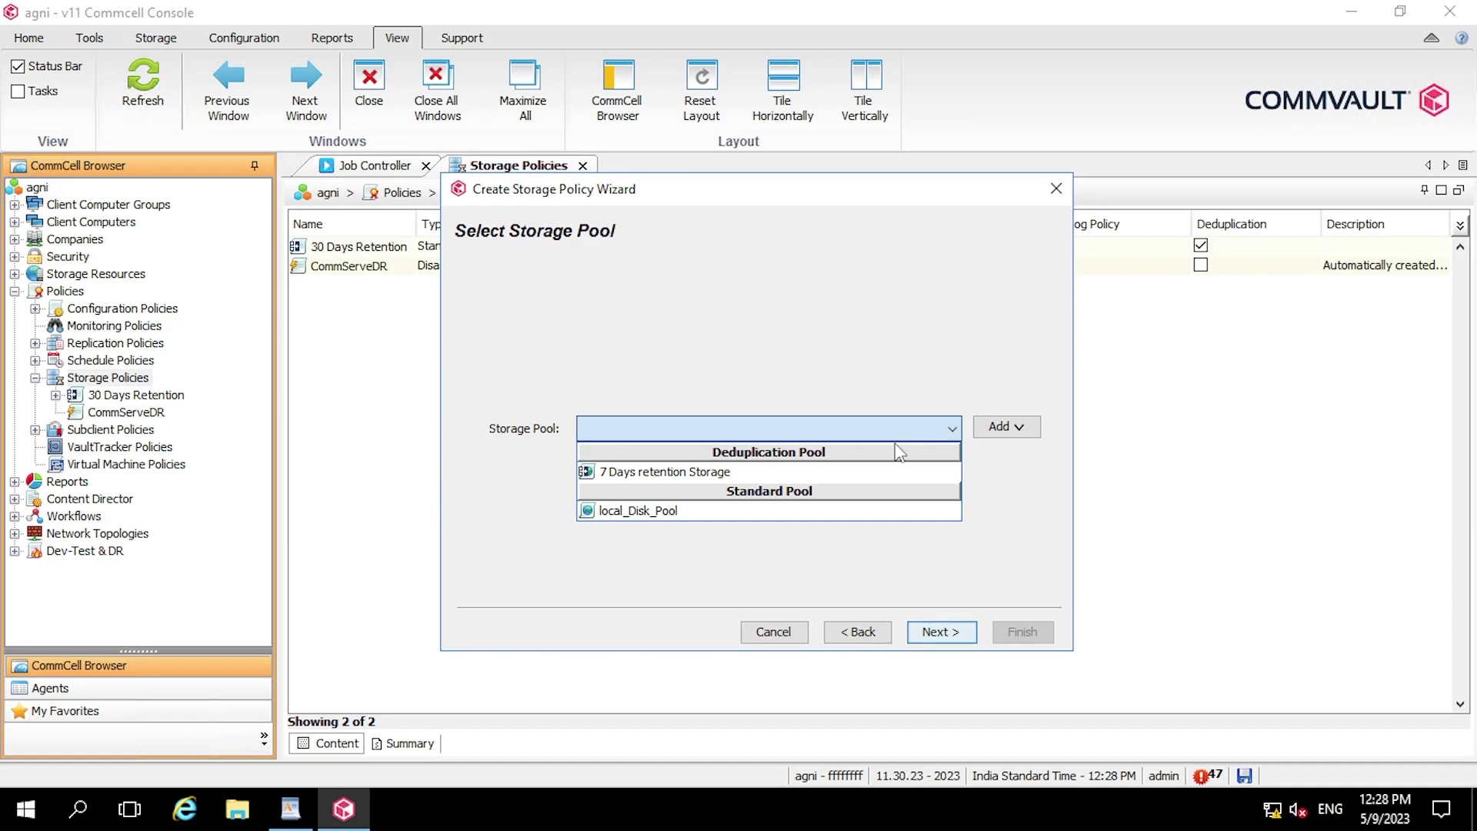
click(818, 511)
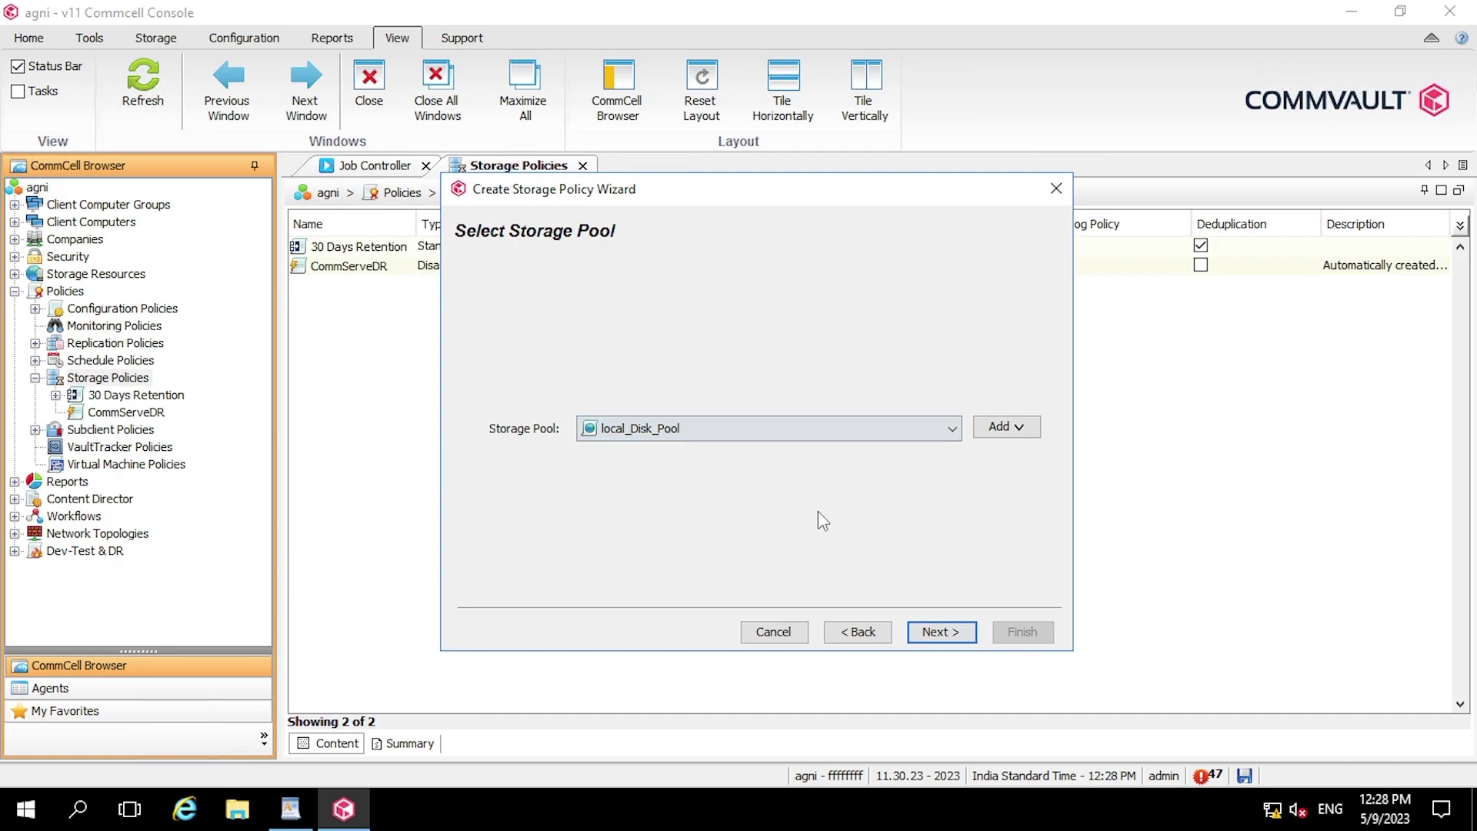
click(955, 634)
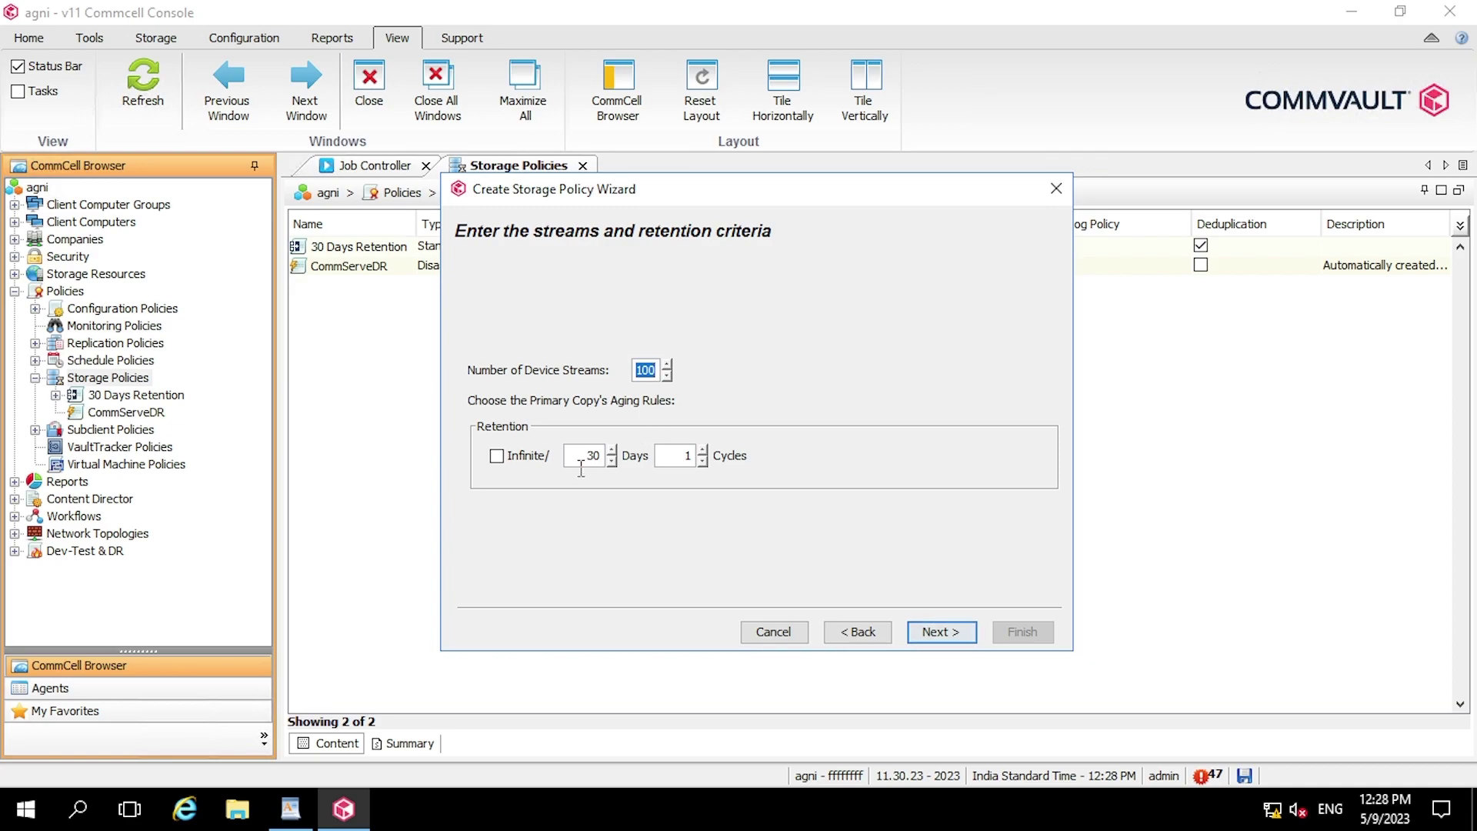
- Leave Infinite unchecked and set retention to 90 days and 0 cycles, then review the summary
click(501, 460)
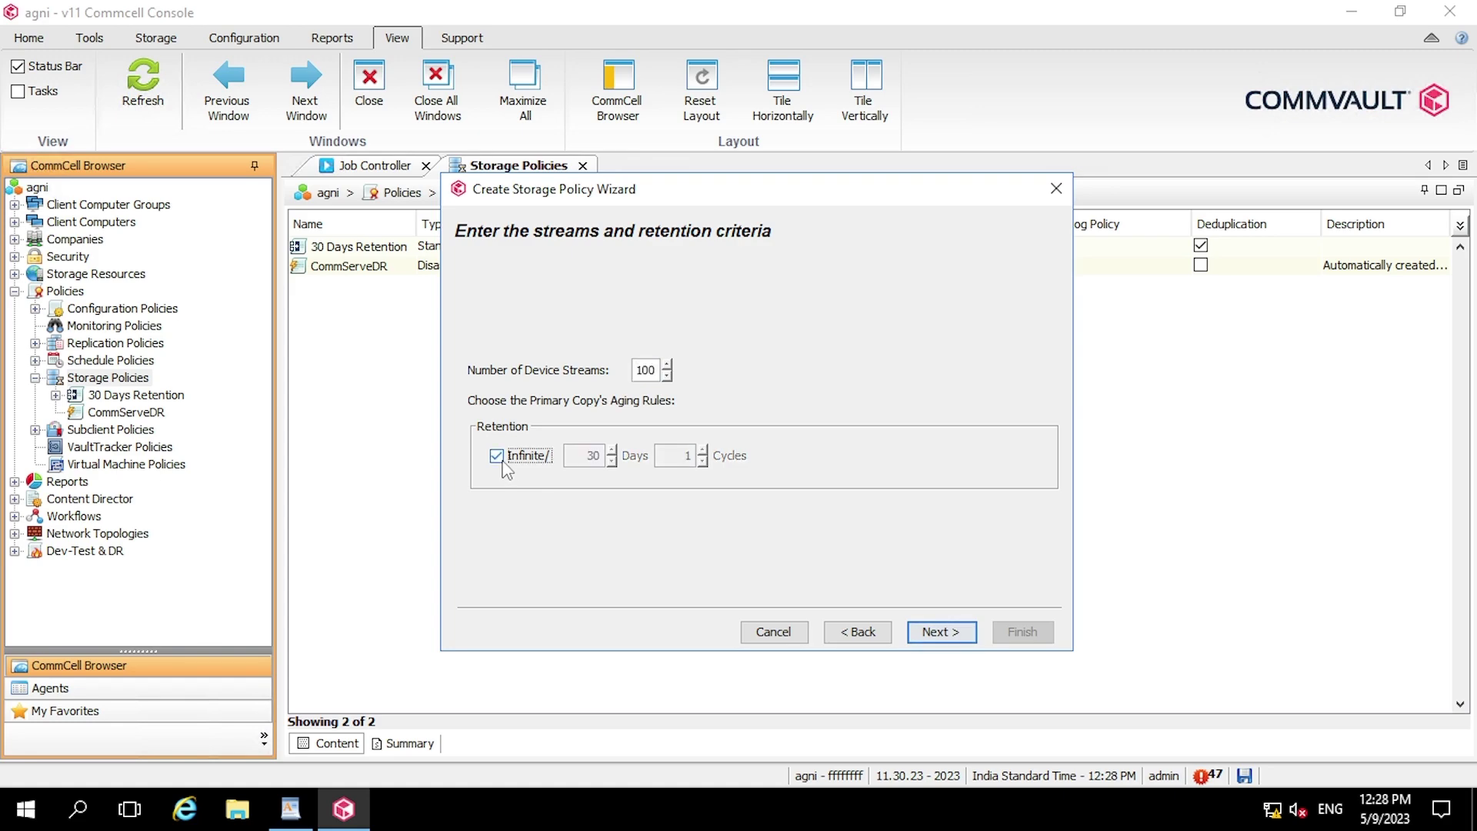
click(502, 460)
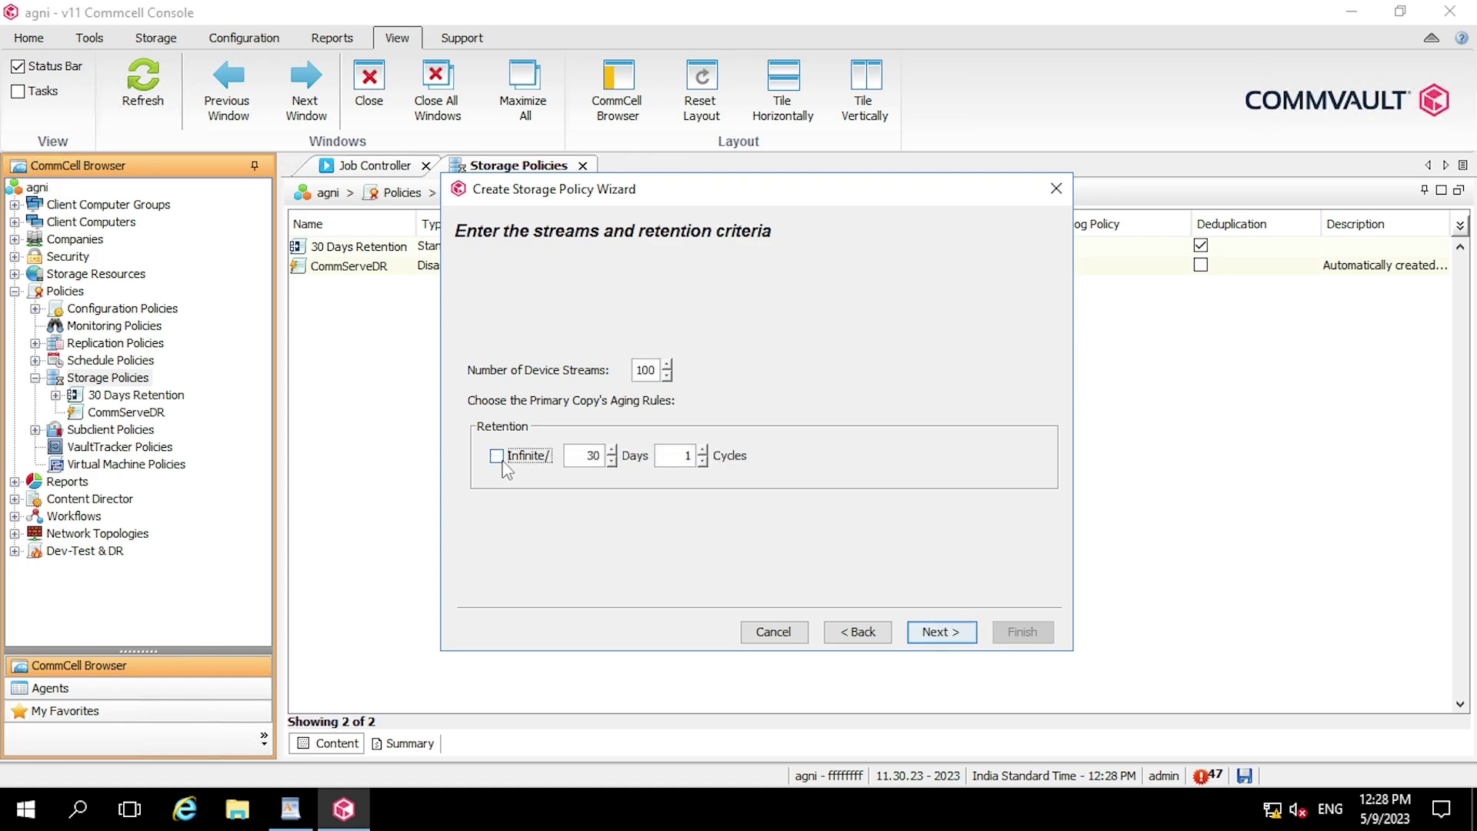
double_click(604, 457)
double_click(685, 456)
text(0)
click(940, 632)
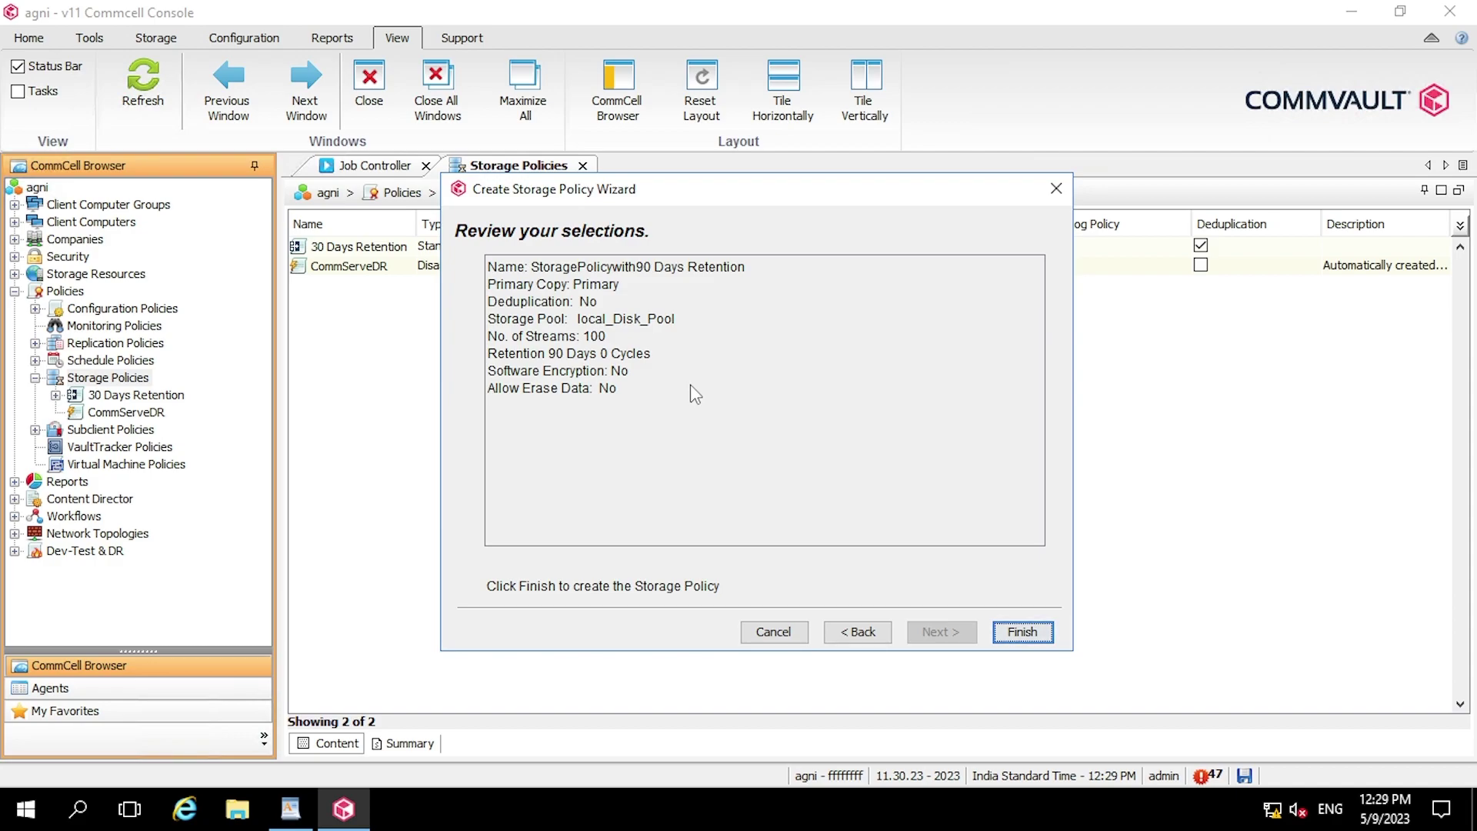
- Finish the wizard and open the new StoragePolicywith90 Days Retention policy's copies
click(1026, 629)
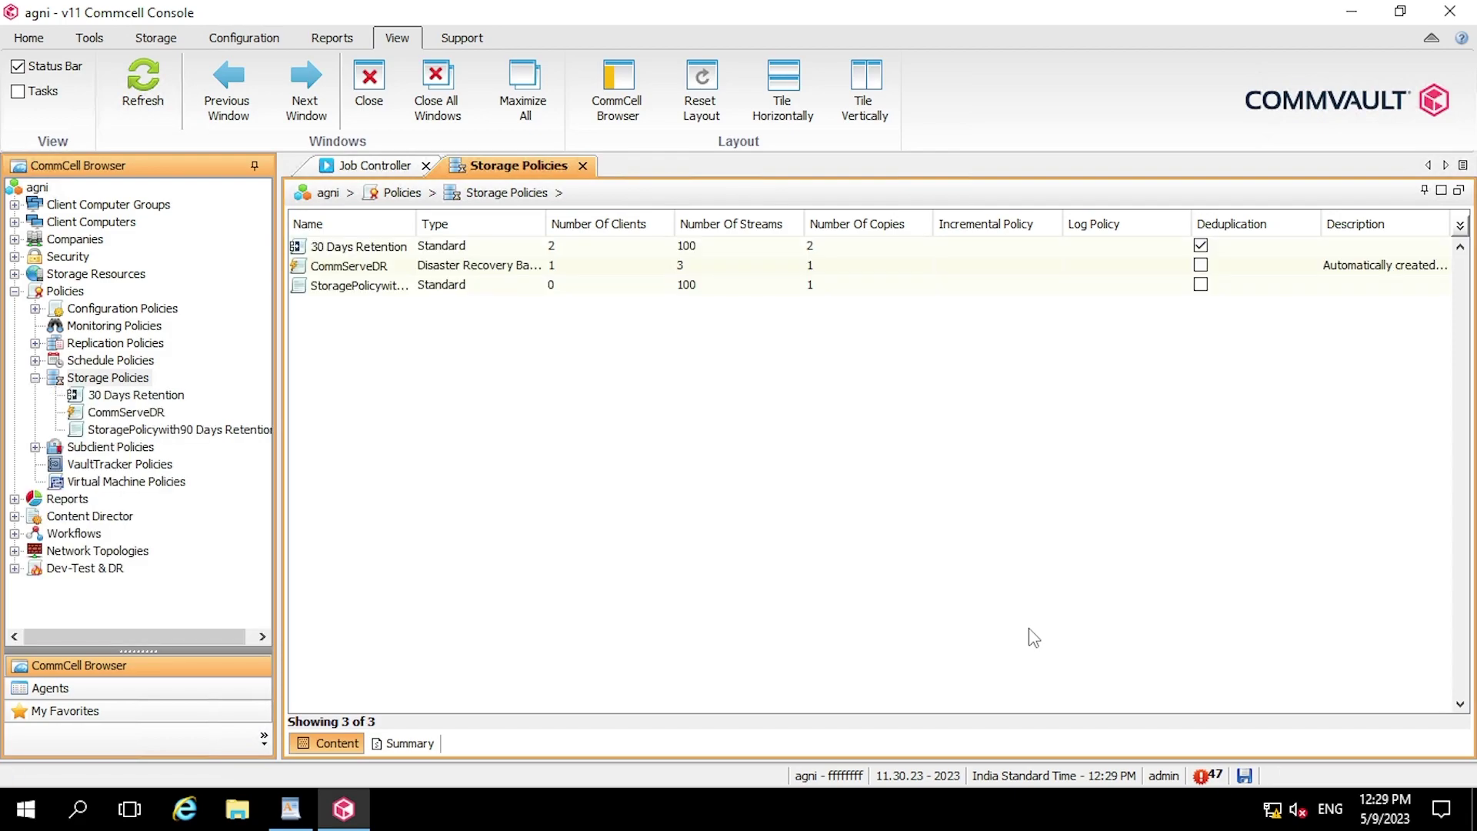
click(197, 432)
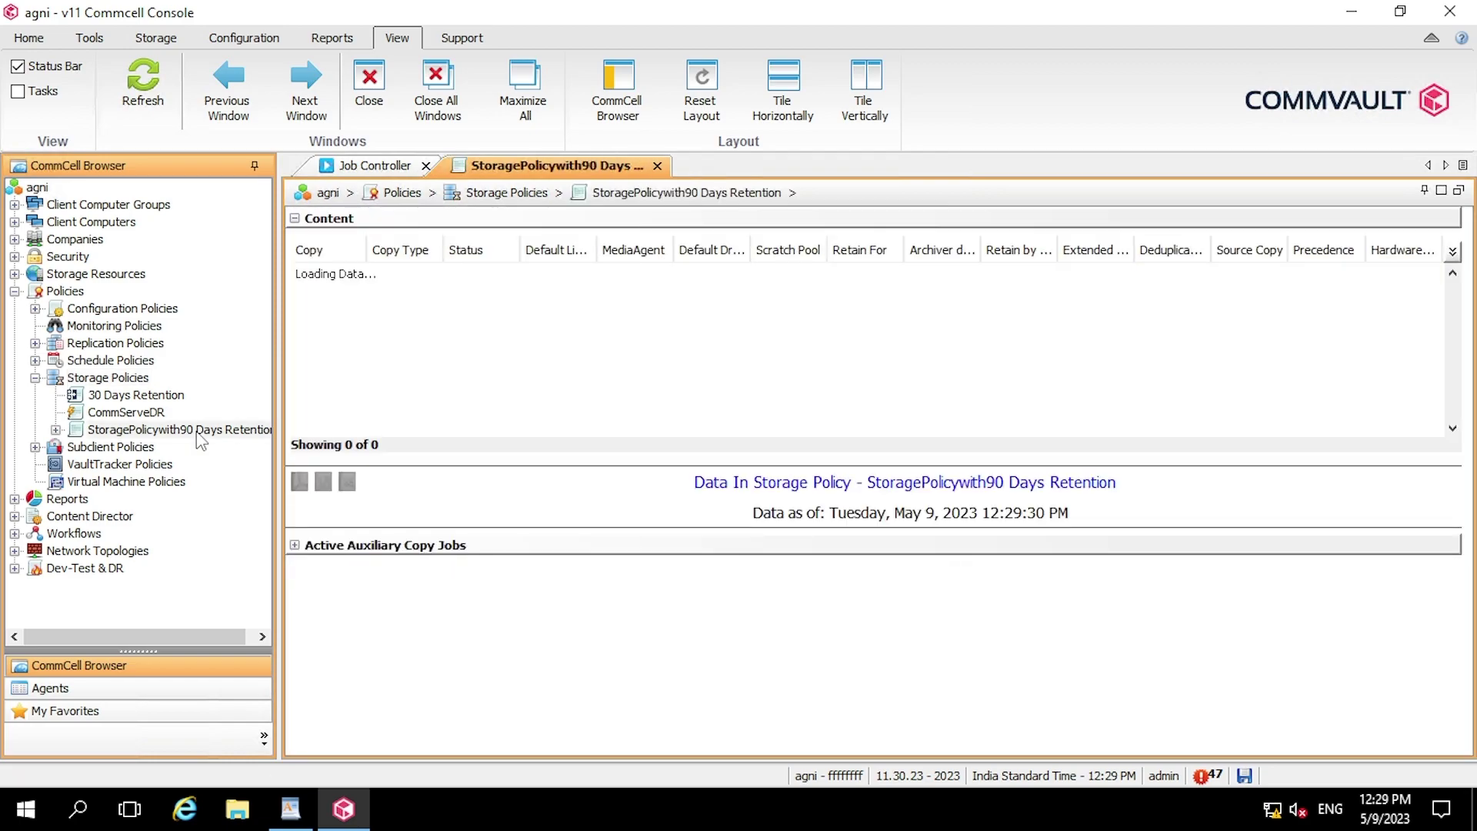